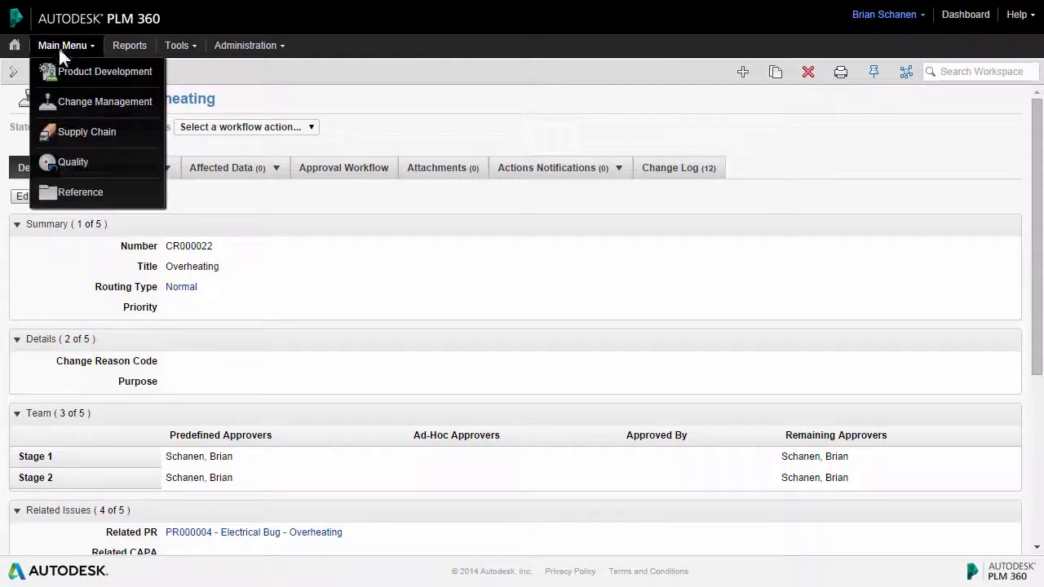
Open the Overheating change request CR000022 for editing and choose the Normal routing type.
mouse_move(72, 102)
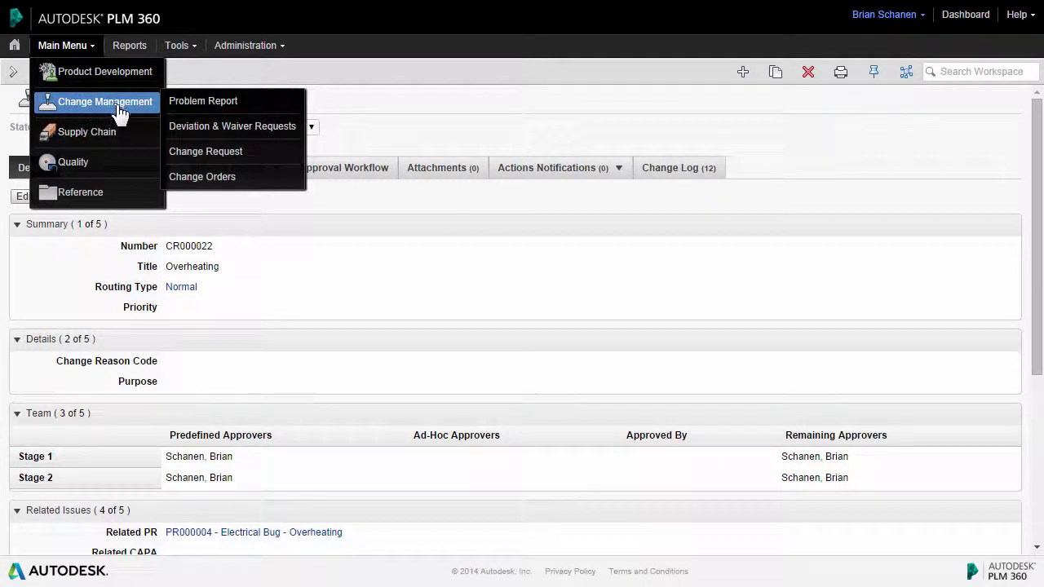
click(266, 155)
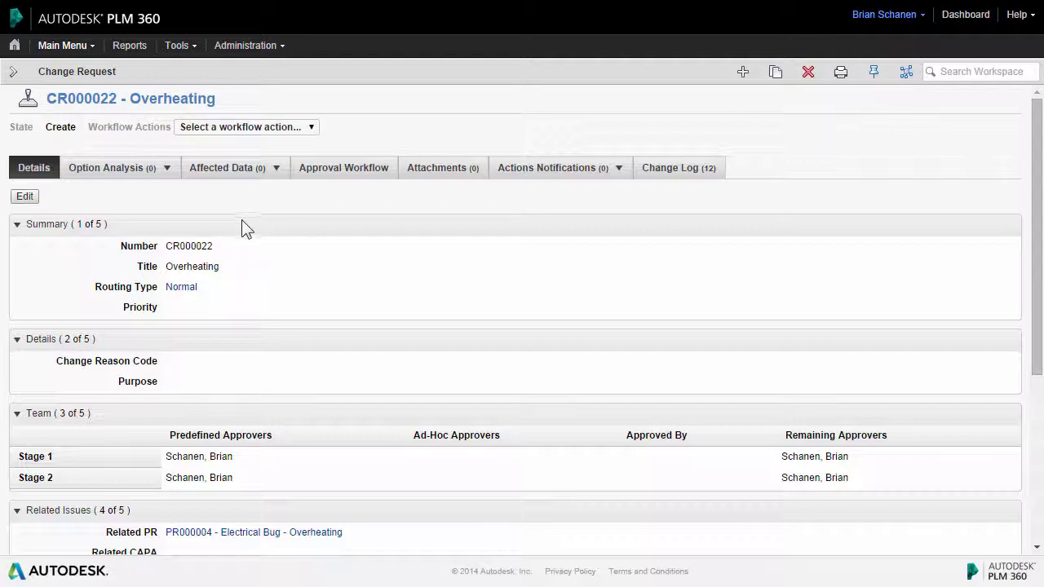
scroll(249, 230, down, 3)
scroll(251, 235, down, 3)
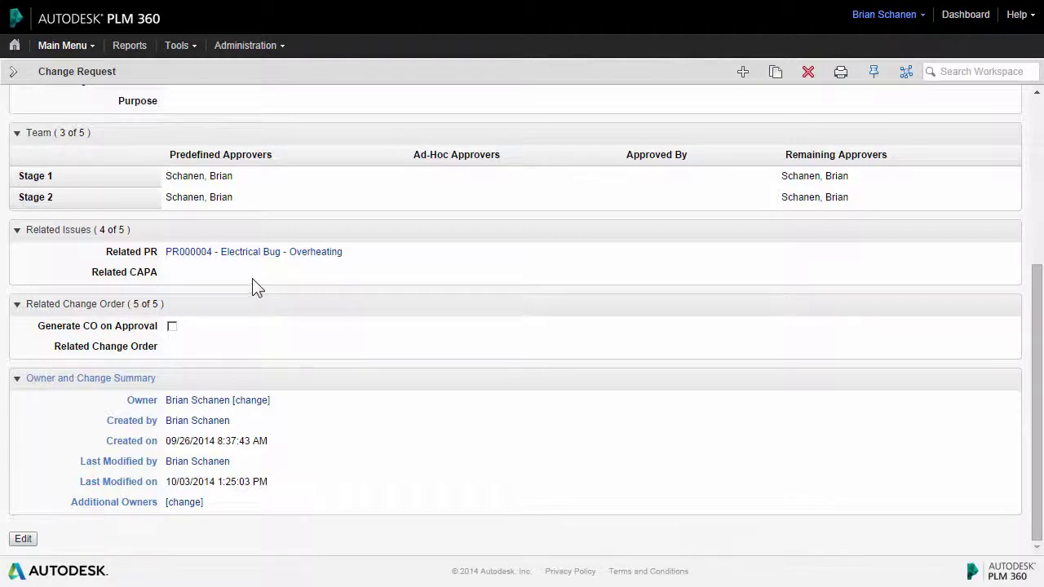
scroll(252, 279, up, 3)
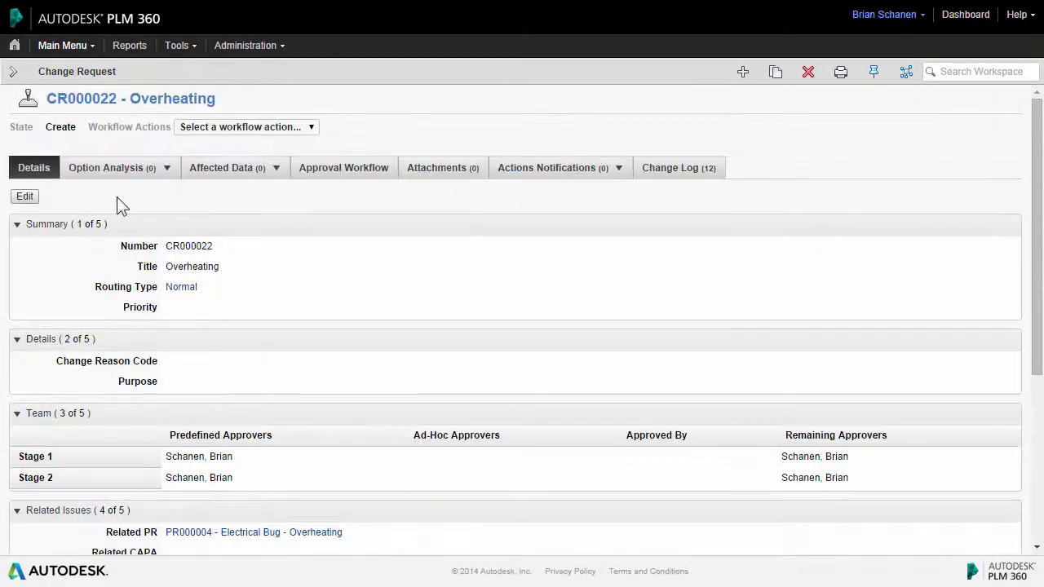
click(25, 197)
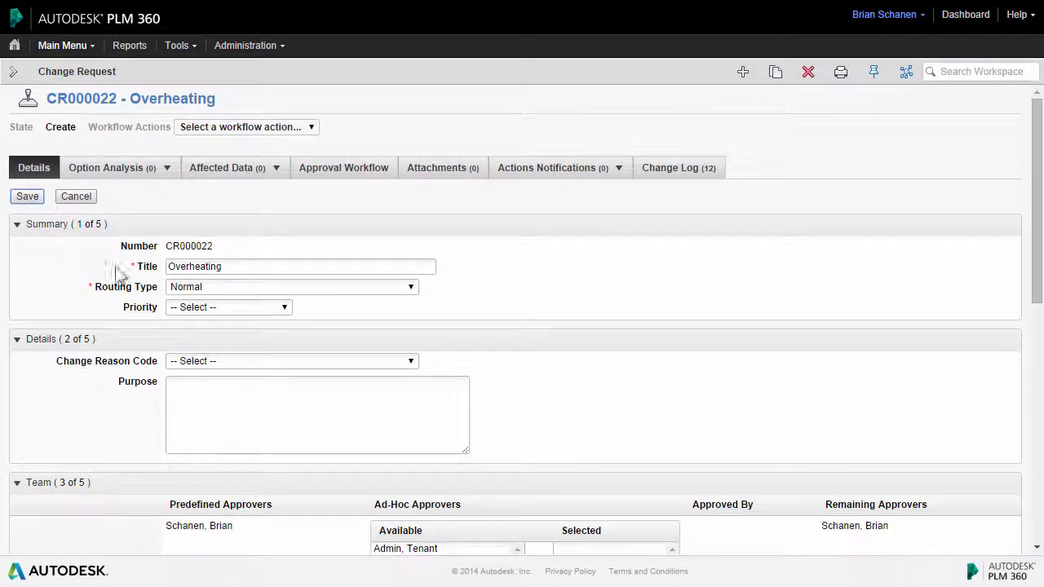
mouse_move(236, 267)
mouse_down()
mouse_move(174, 271)
mouse_move(237, 266)
mouse_up()
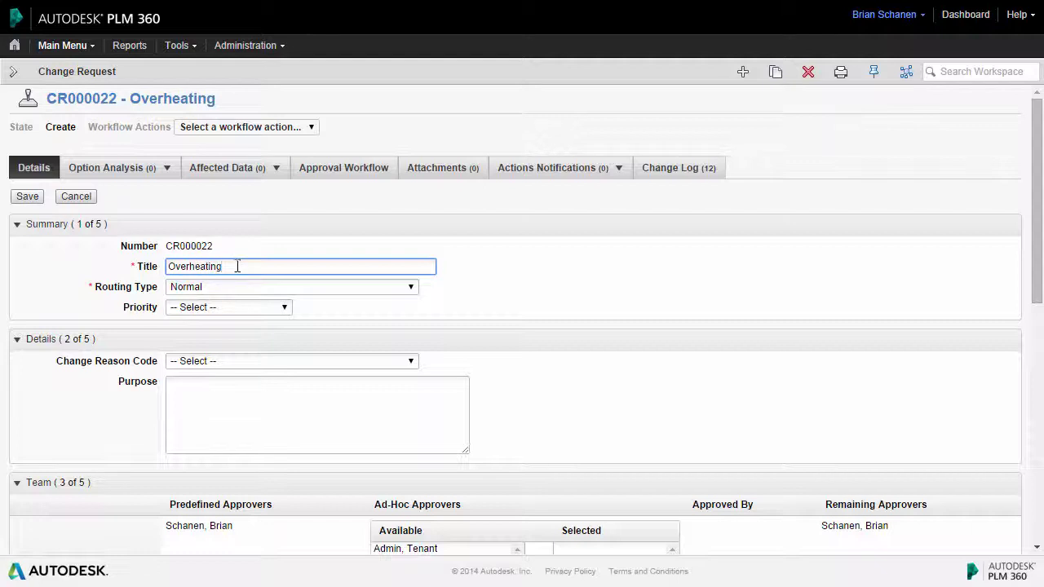
click(371, 294)
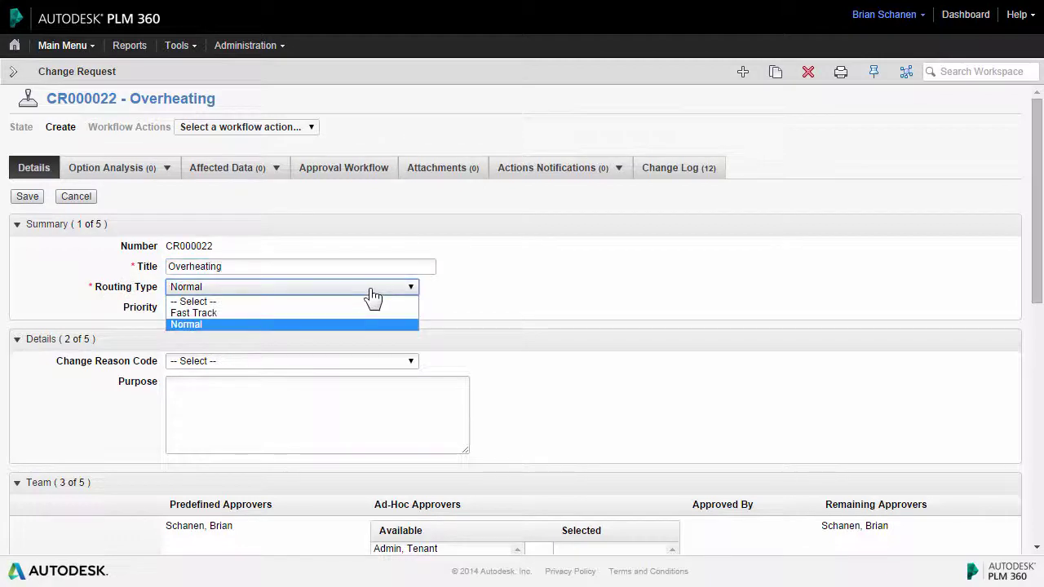
click(228, 324)
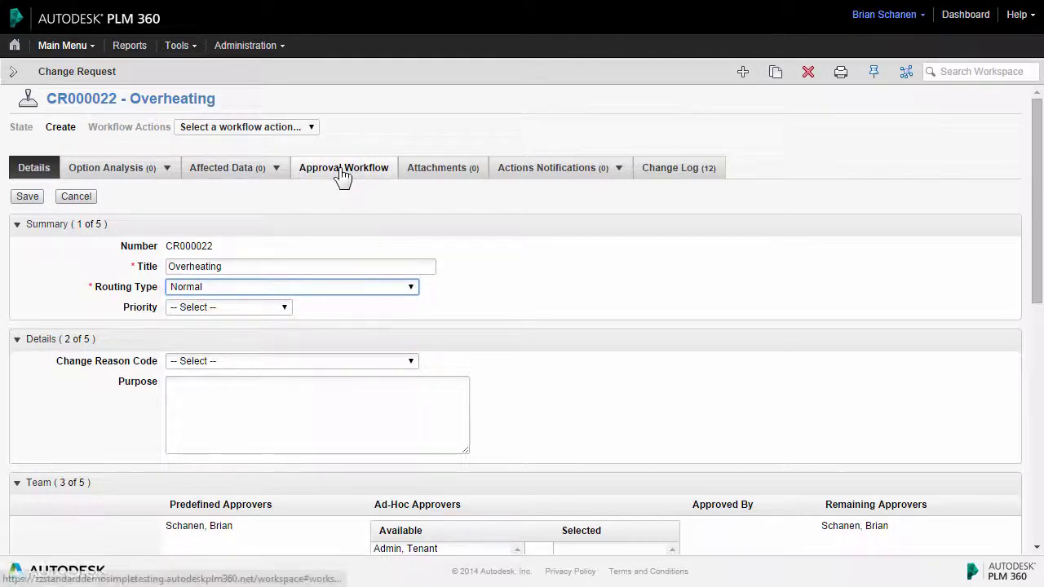
Set the change request's priority to MED and its change reason code to Functional Quality Issue.
click(275, 316)
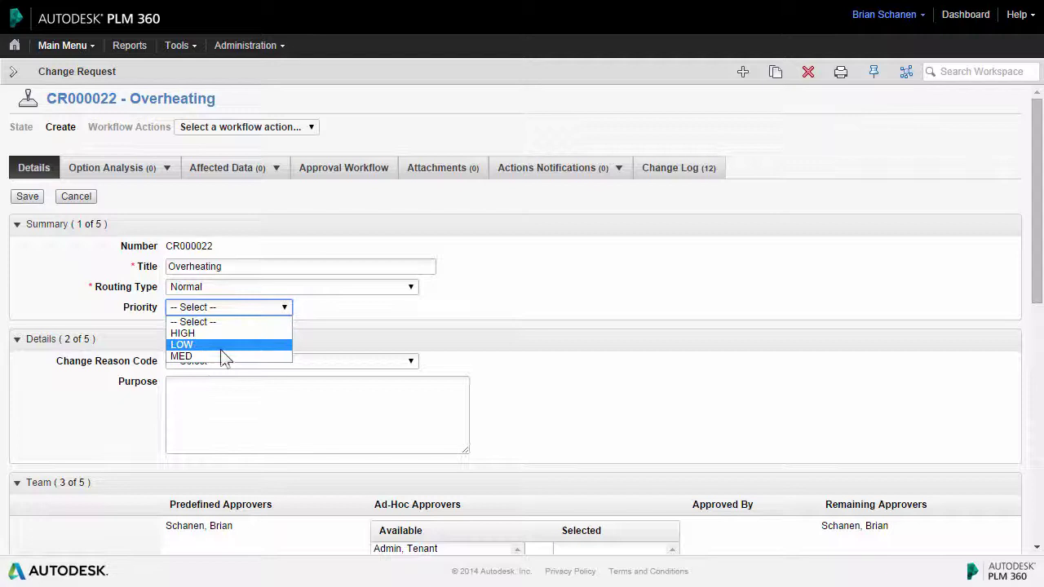
click(224, 356)
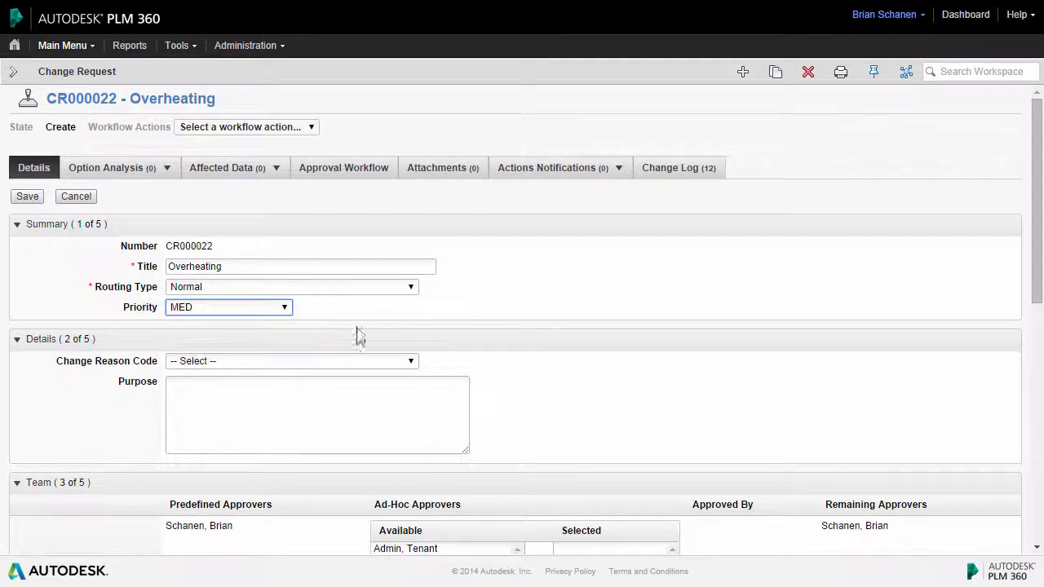
click(237, 365)
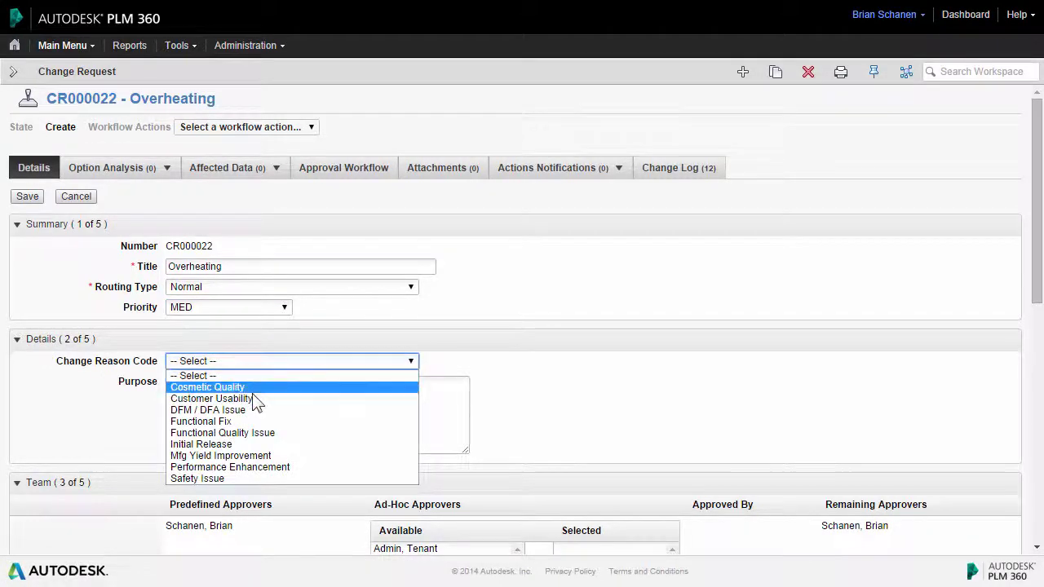
click(269, 434)
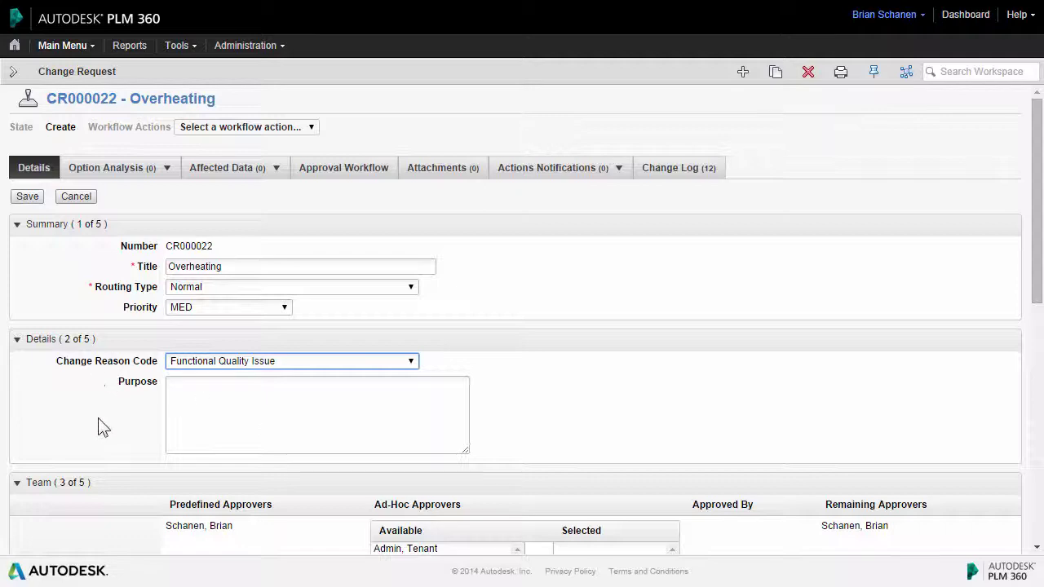
Review the Stage 1 and Stage 2 approvers, enable Generate CO on Approval, and save the change request.
click(210, 407)
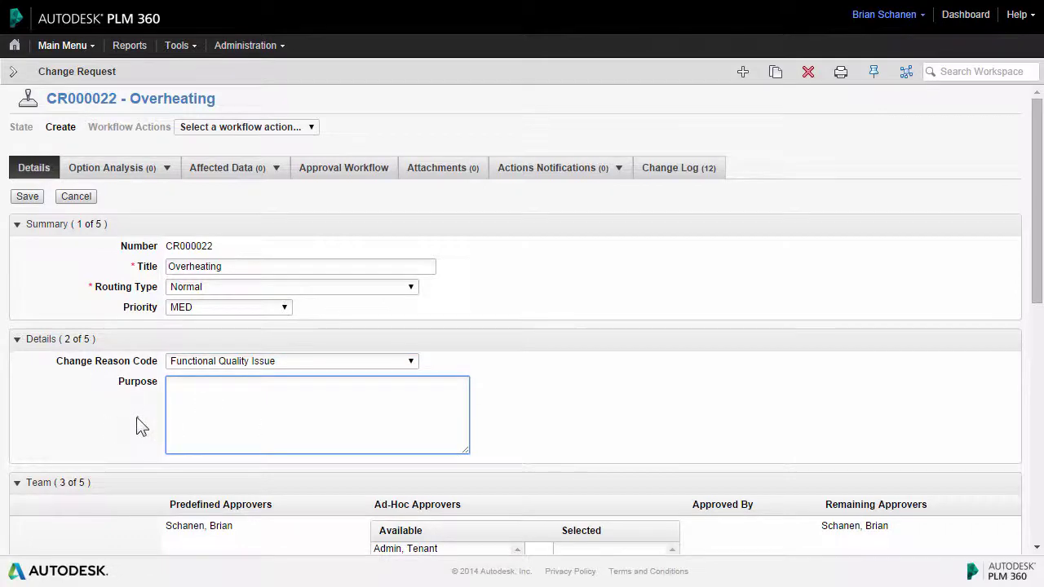
scroll(139, 425, down, 3)
scroll(135, 418, down, 2)
scroll(110, 351, up, 2)
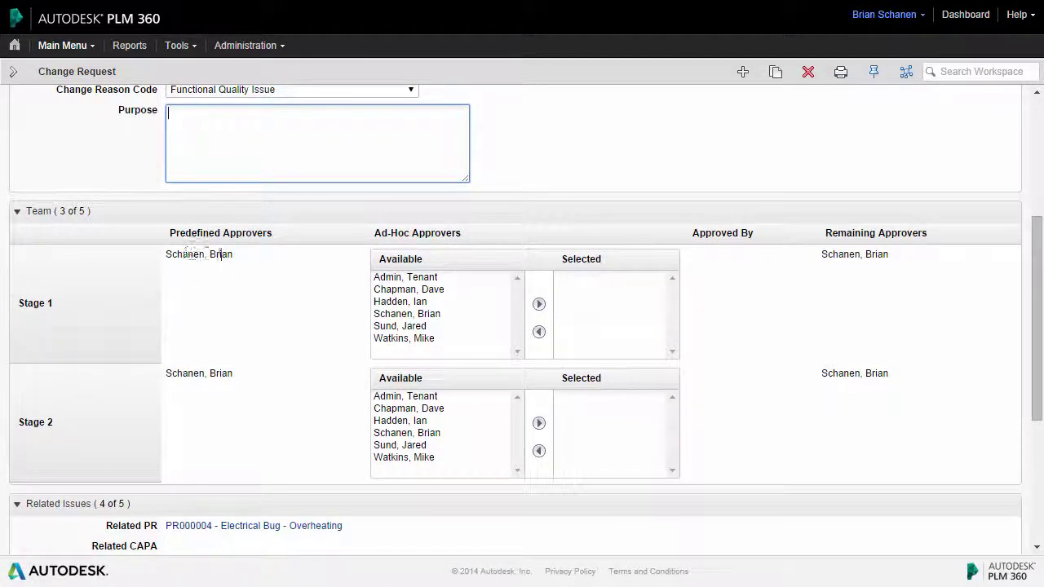
scroll(154, 181, up, 2)
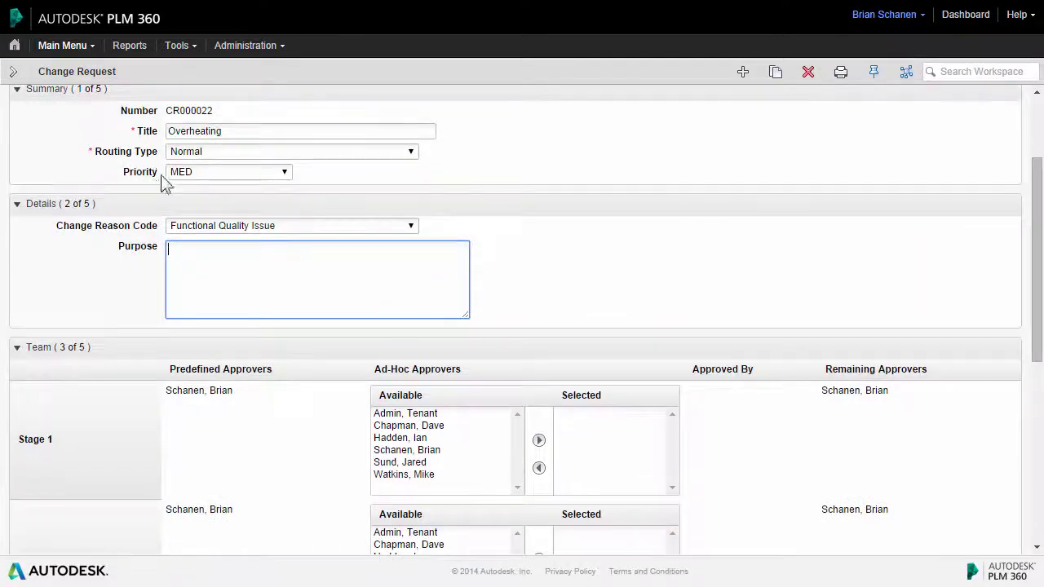
scroll(119, 409, down, 2)
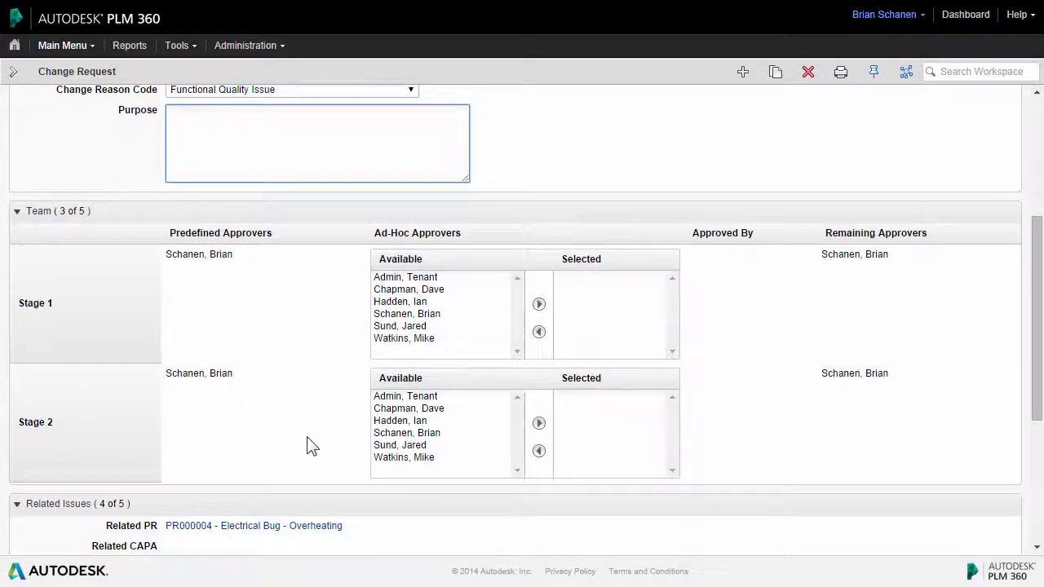
click(277, 324)
scroll(276, 322, down, 2)
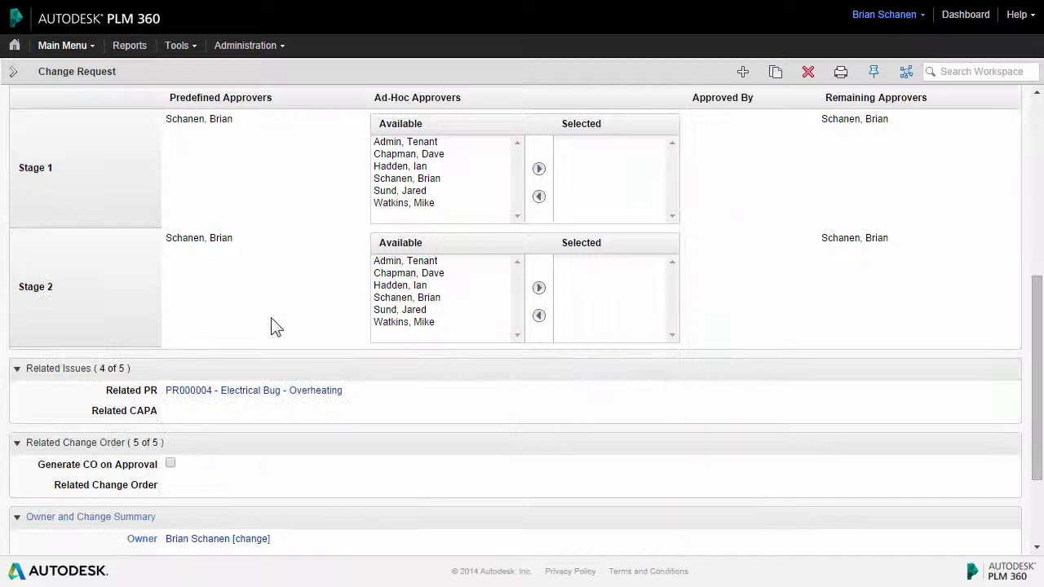
scroll(275, 324, down, 2)
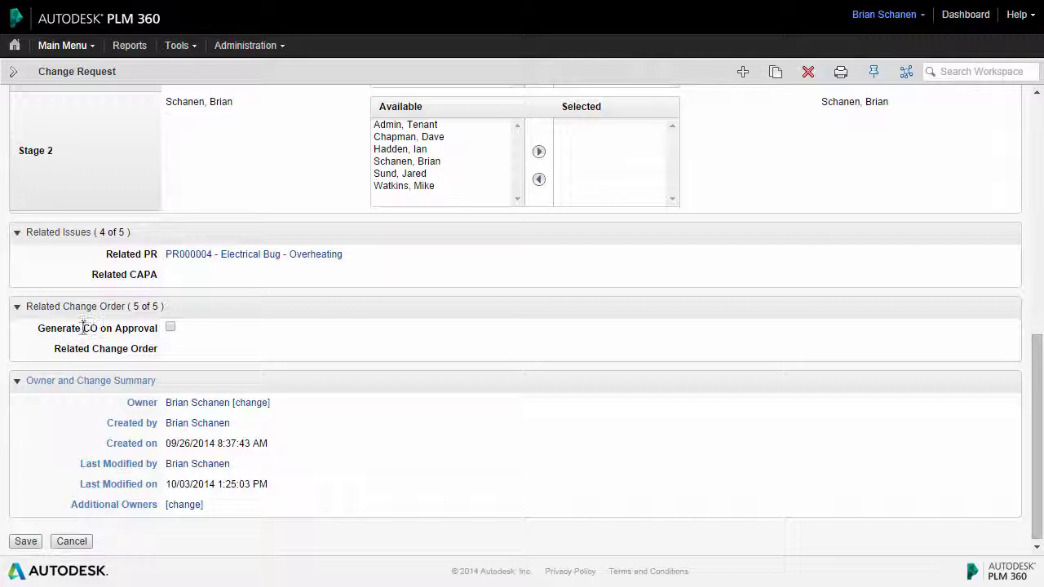
click(170, 328)
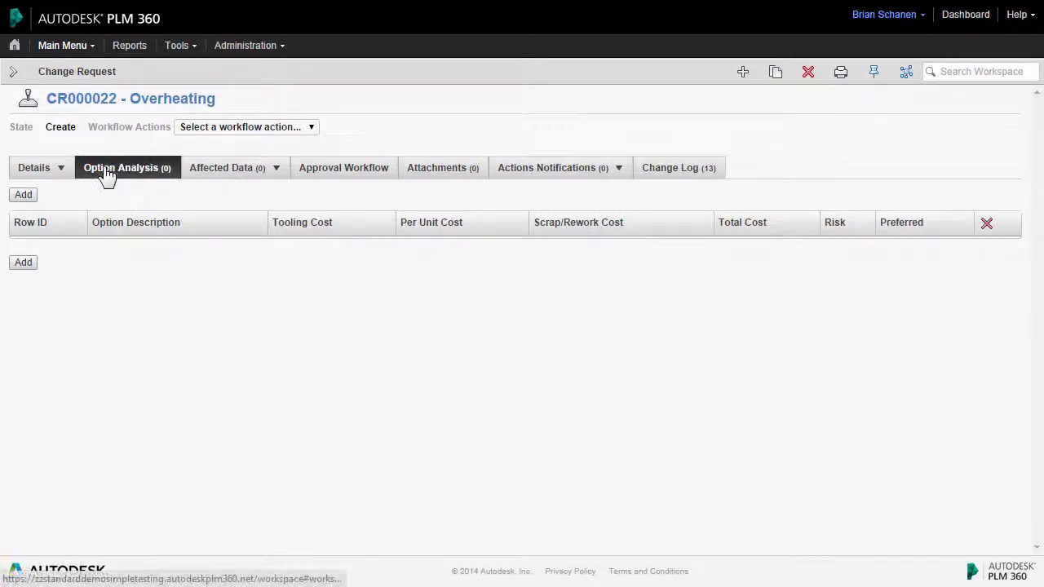
Examine the description, cost, risk and preferred fields of a new option analysis row, discarding the row without entering data.
click(23, 195)
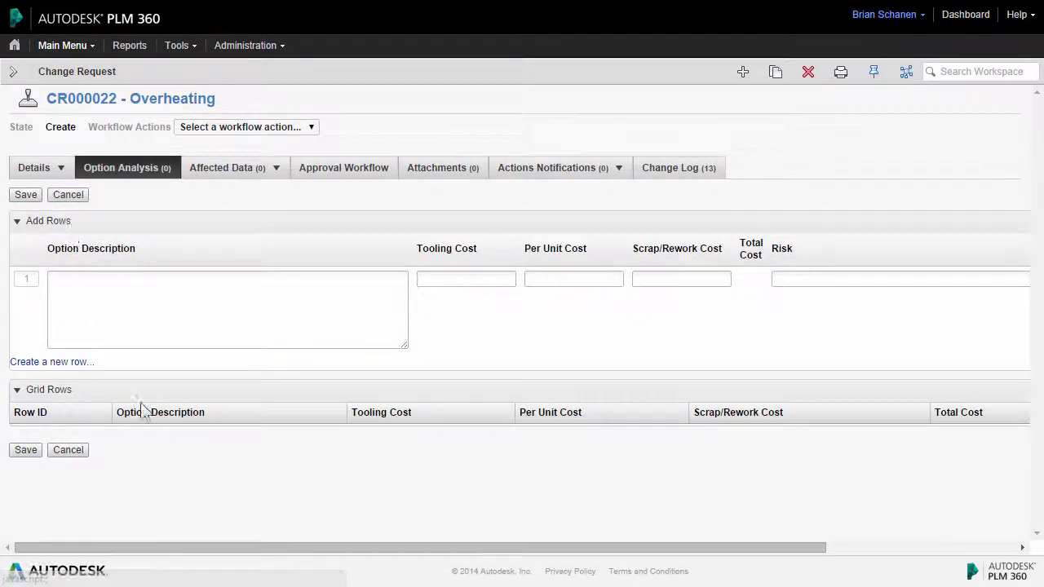
drag(191, 546, 222, 552)
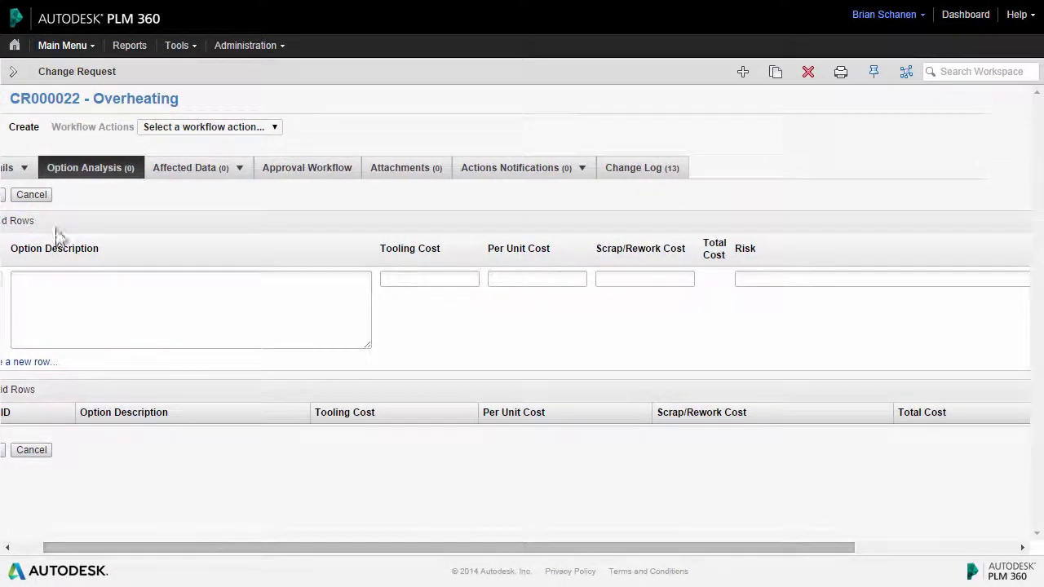
click(19, 286)
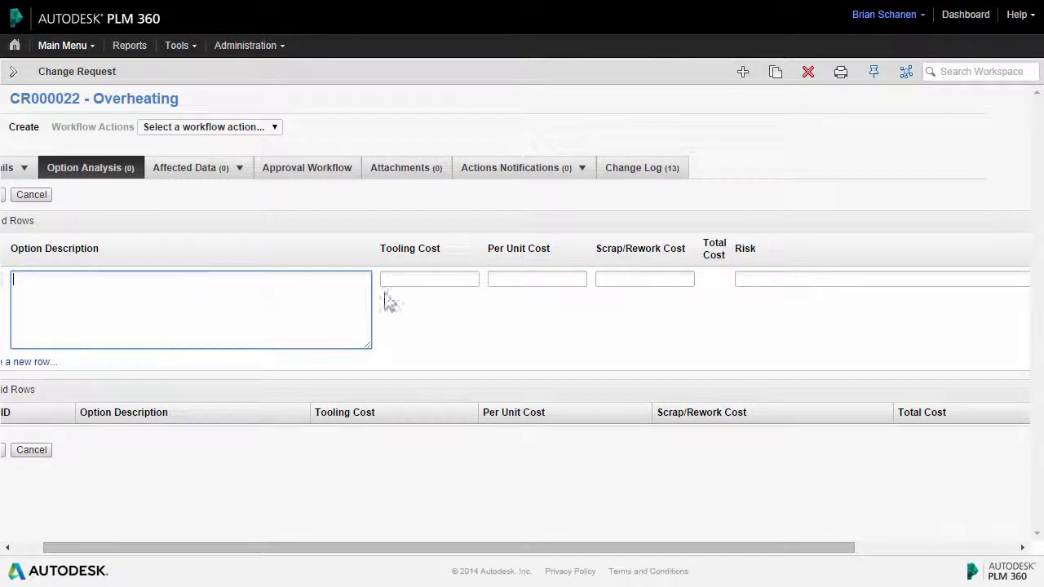
click(419, 281)
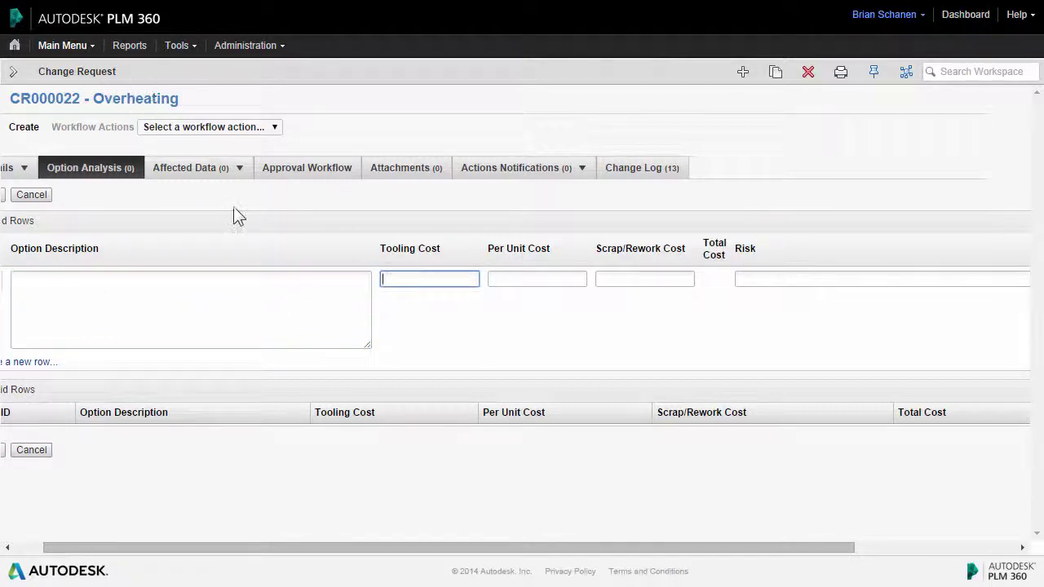
click(210, 305)
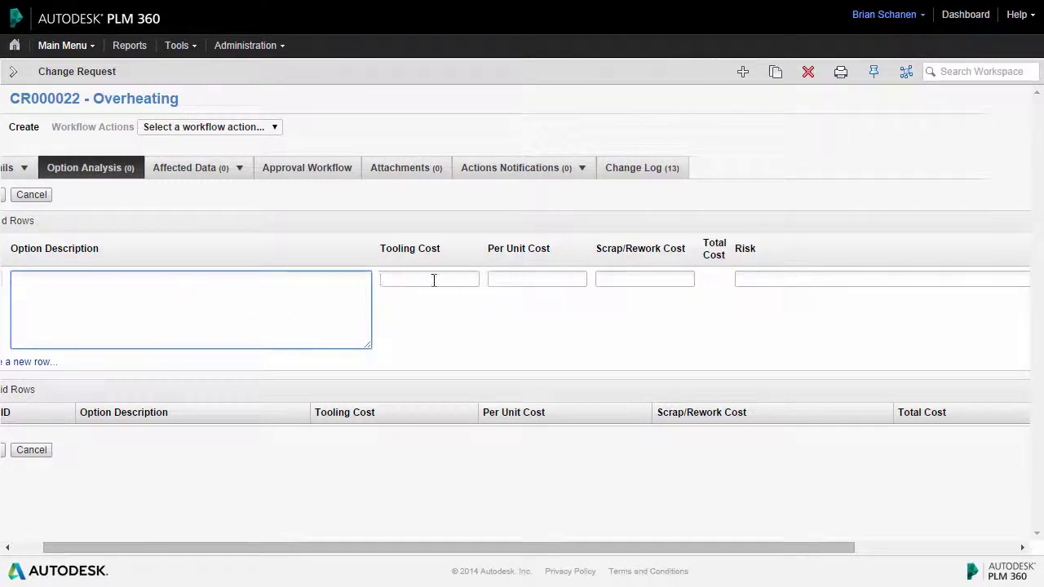
drag(641, 551, 824, 535)
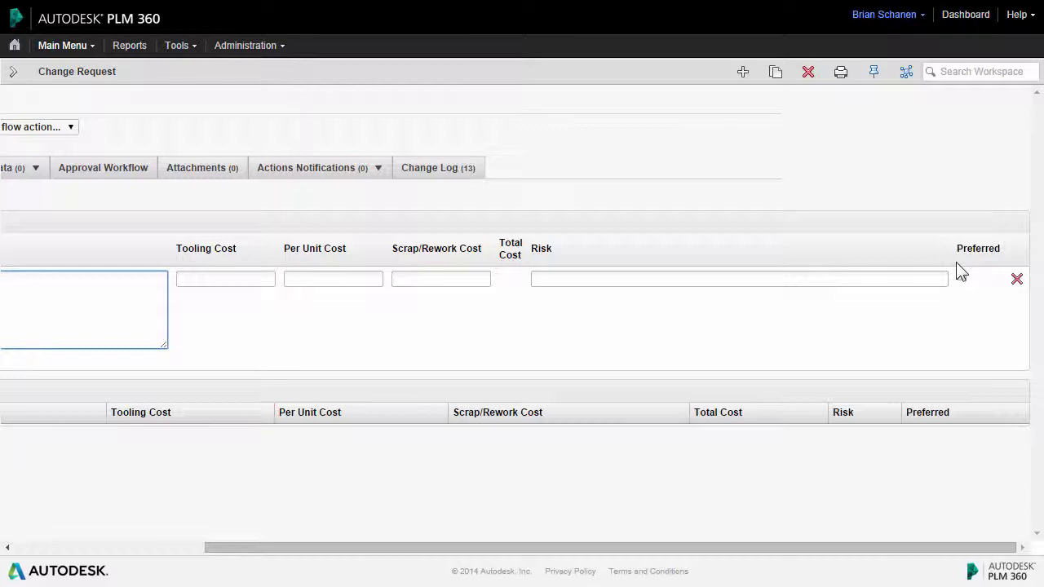
drag(618, 558, 250, 564)
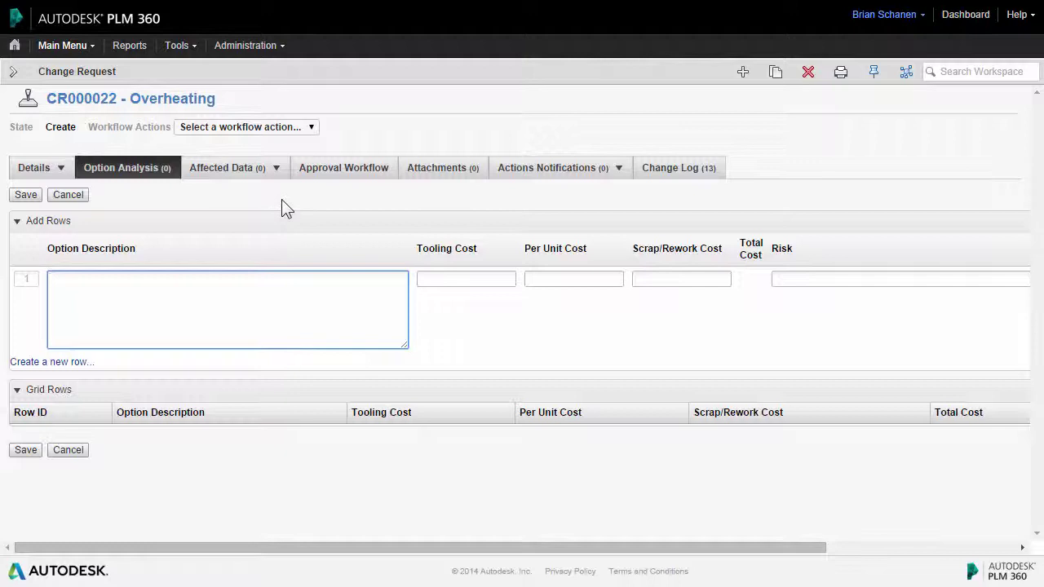
click(80, 199)
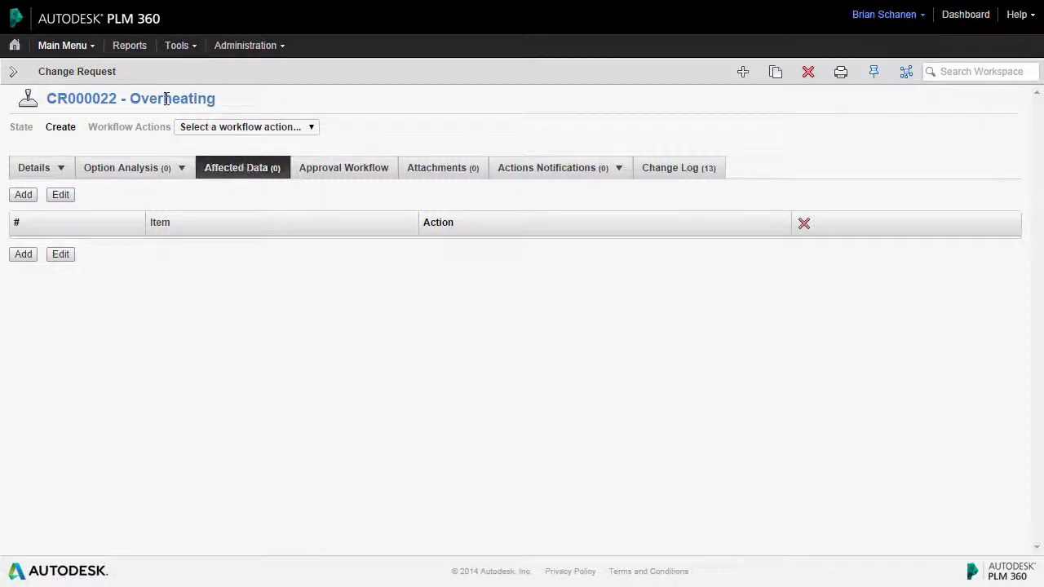
click(23, 196)
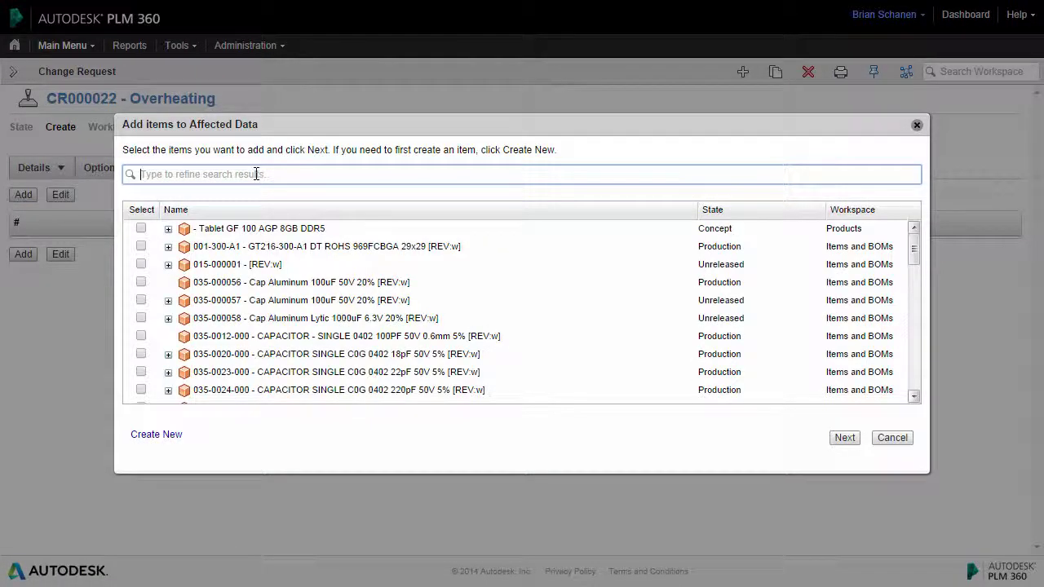
text(095)
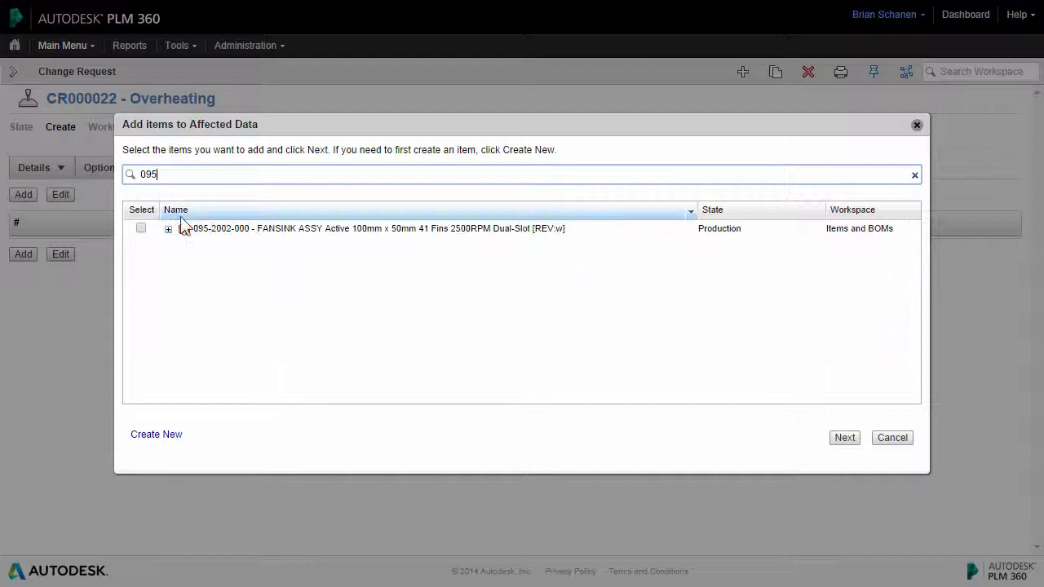
click(140, 229)
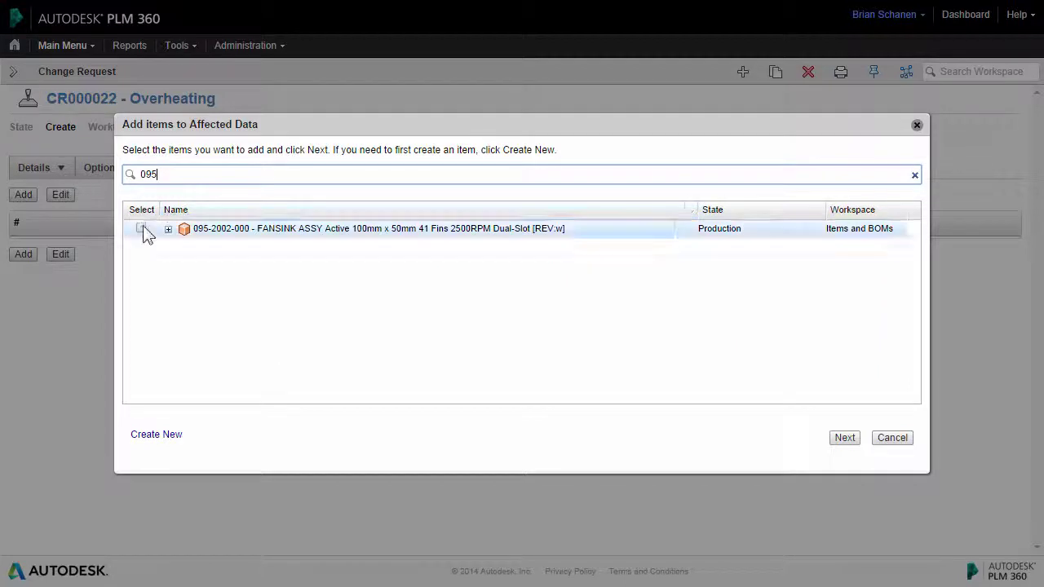
click(842, 440)
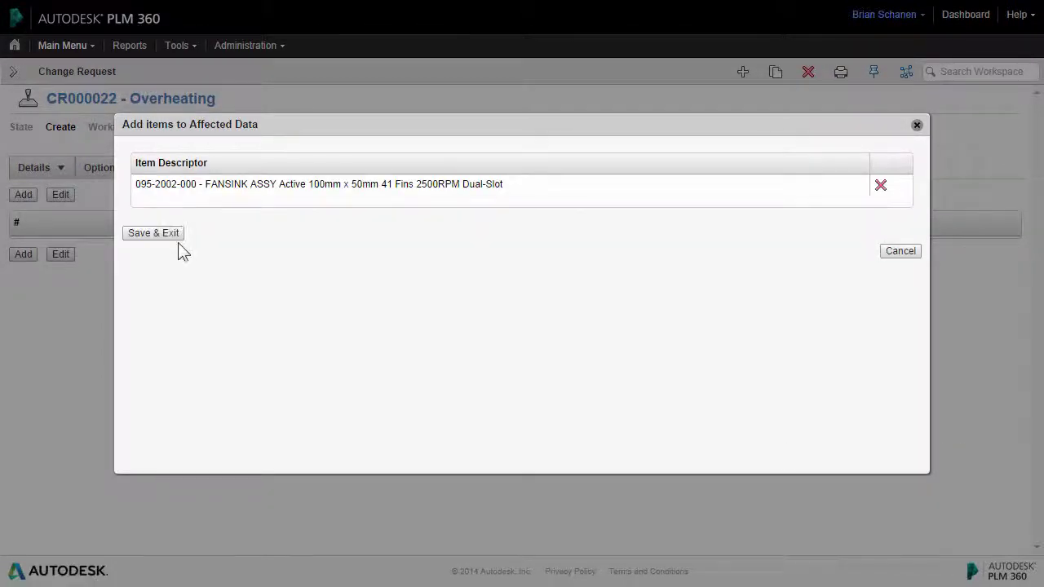
click(144, 233)
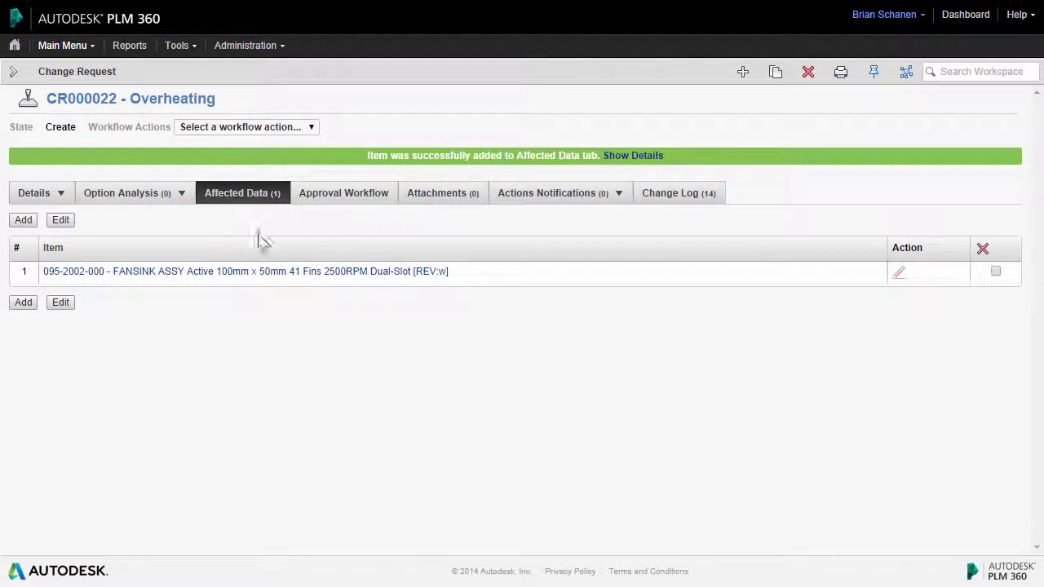
Check the change request's attachments, including shortcuts to the affected item's files, and display its approval workflow diagram.
mouse_move(277, 281)
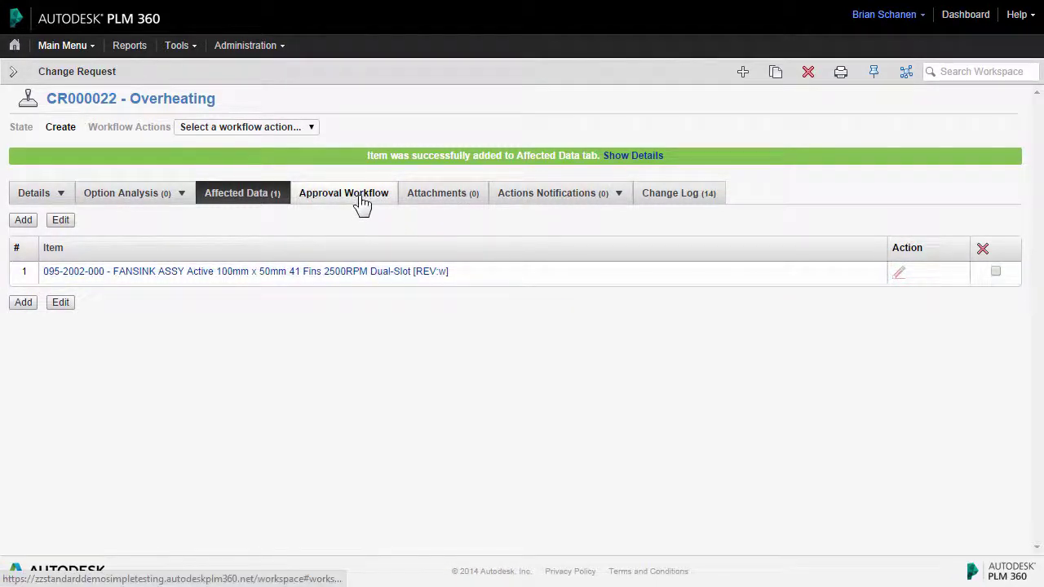
click(443, 200)
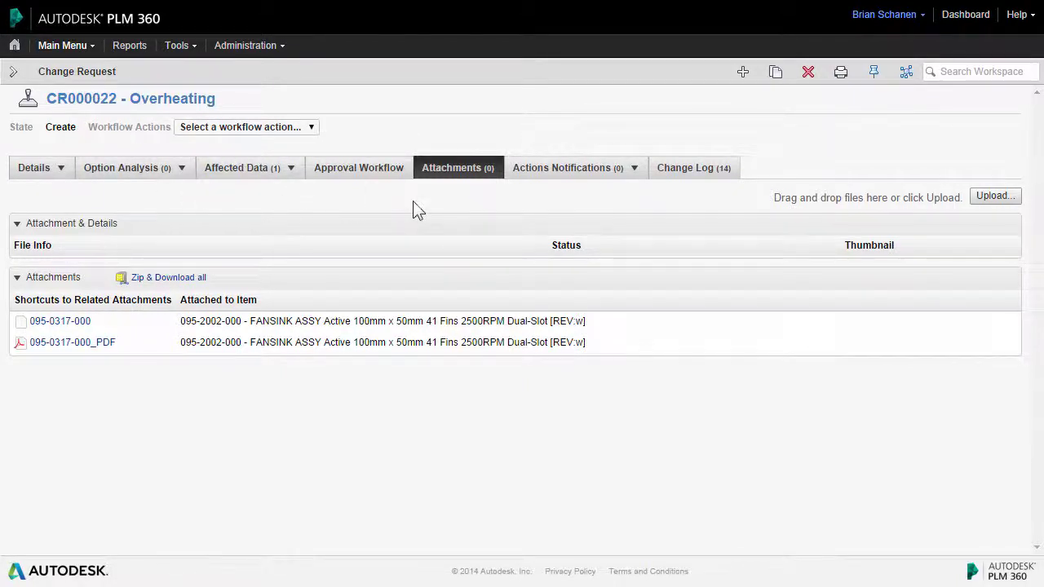
click(363, 168)
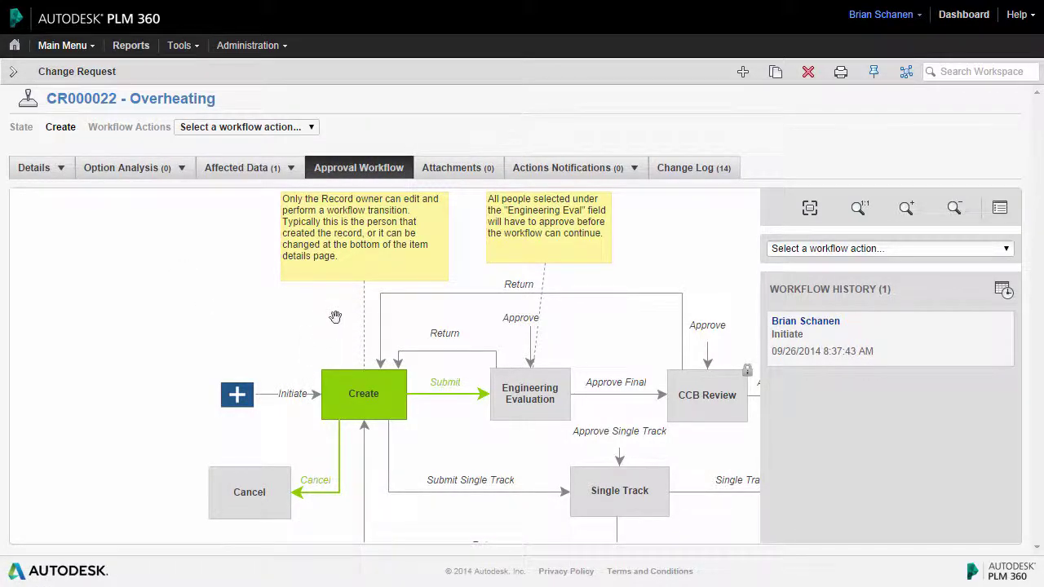
Inspect the approval paths in the workflow diagram, set the change request's Routing Type to Fast Track, and save it.
drag(336, 316, 100, 331)
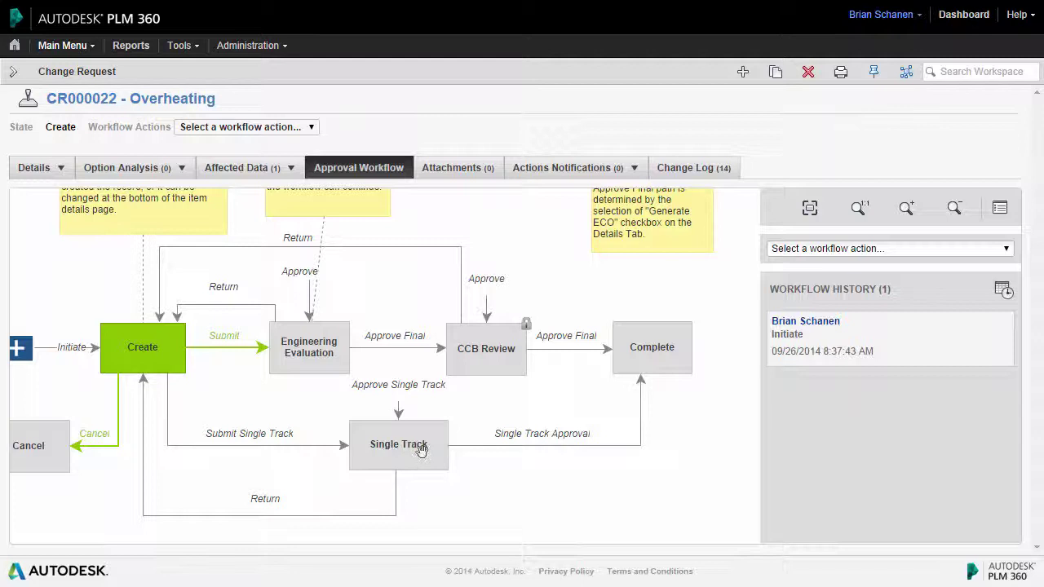
click(33, 168)
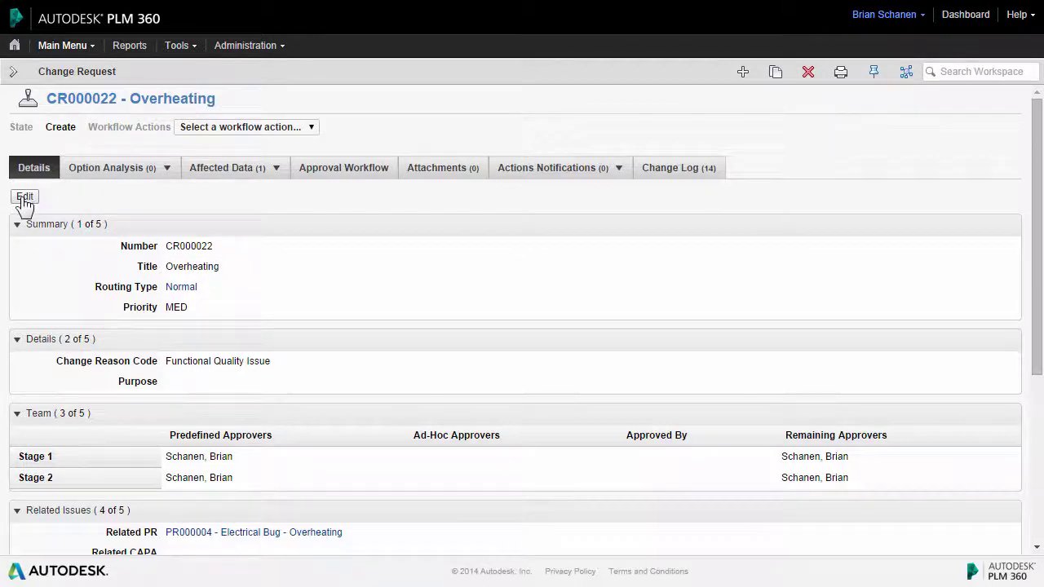
click(26, 199)
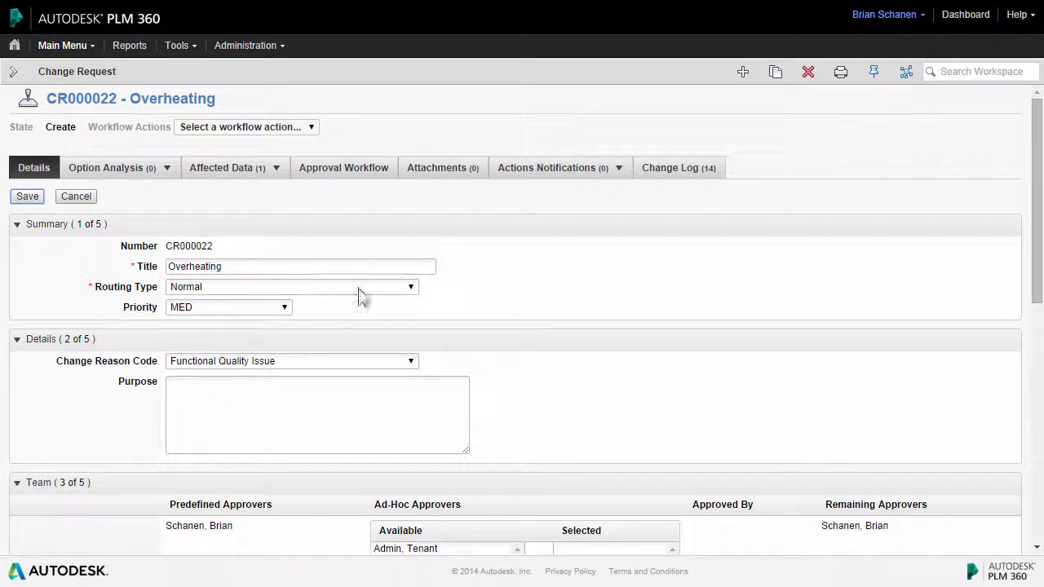
click(290, 289)
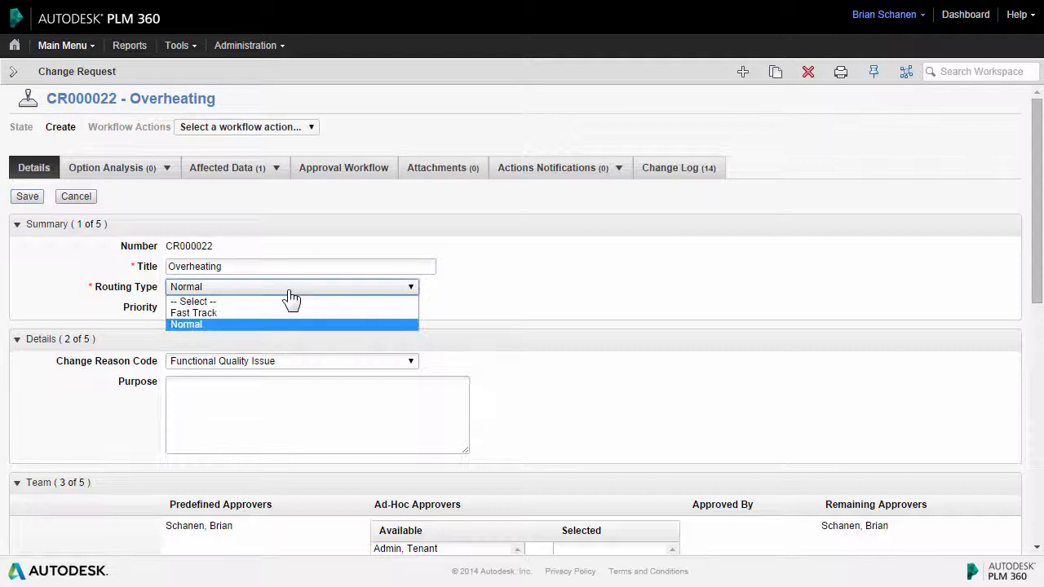
click(196, 314)
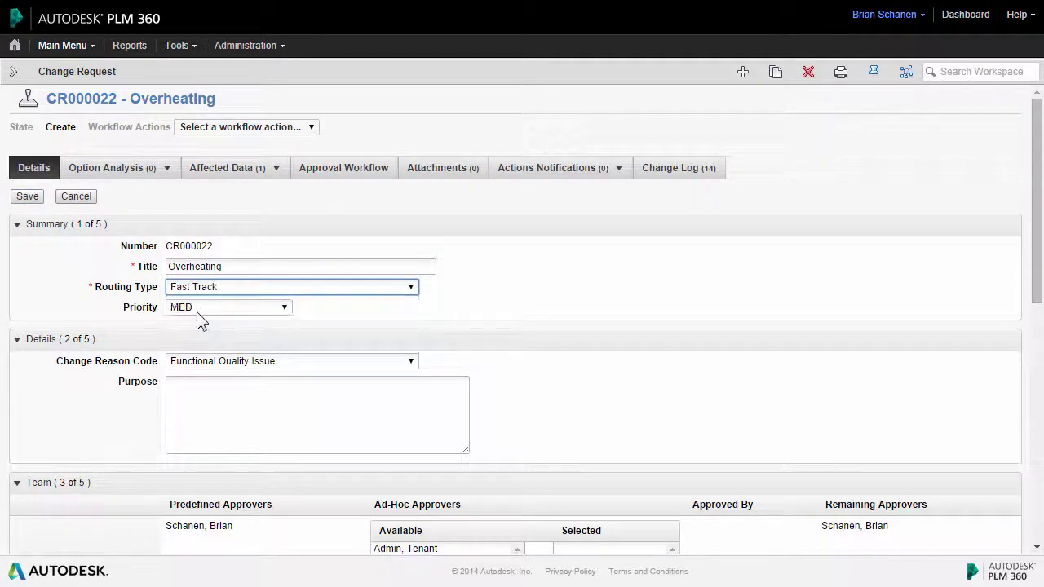
click(28, 197)
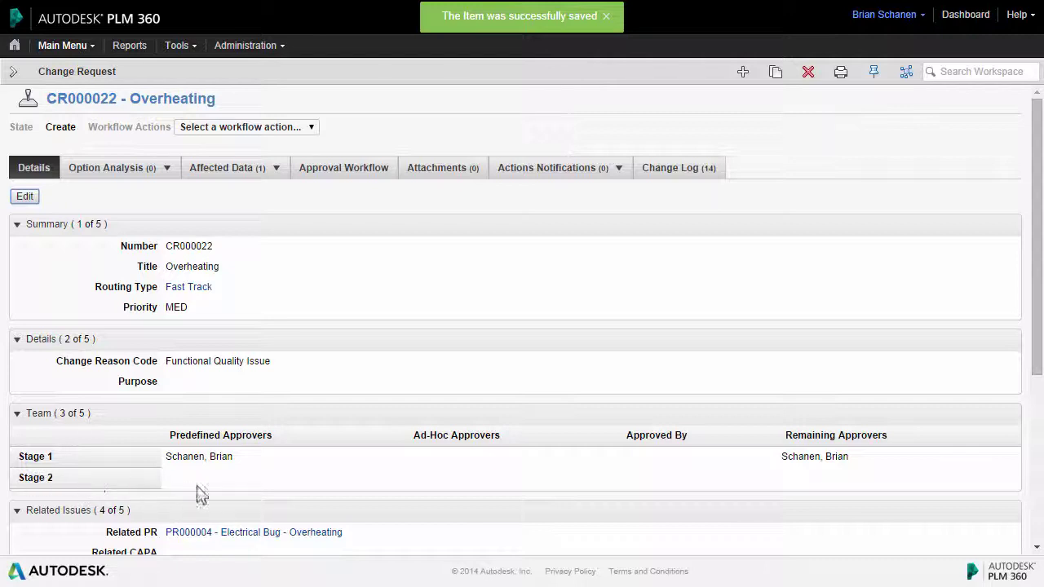
Advance the change request through its approval workflow by performing Submit Single Track and Single Track Approval without comments.
click(359, 173)
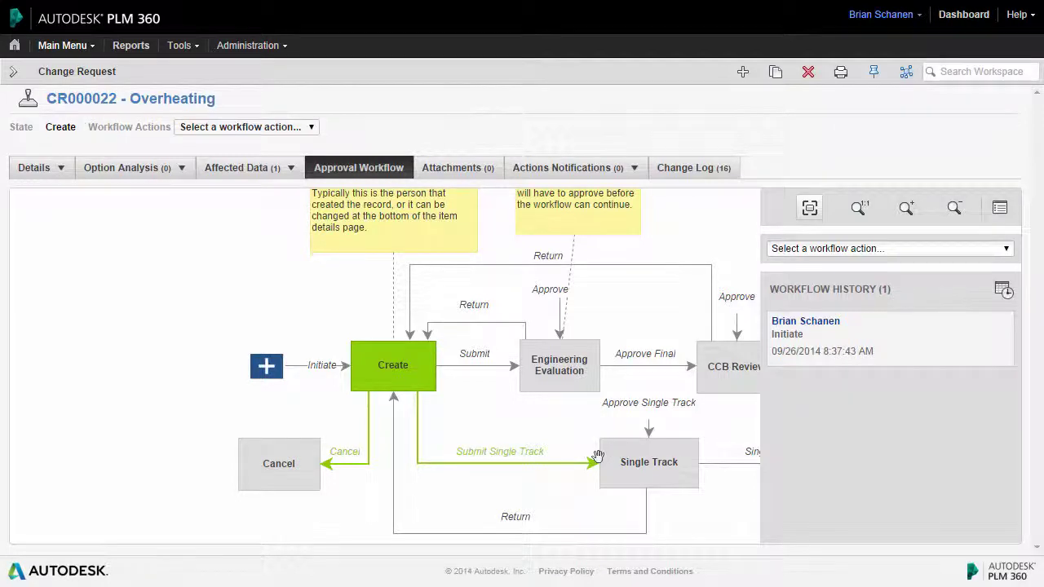
drag(571, 426, 268, 408)
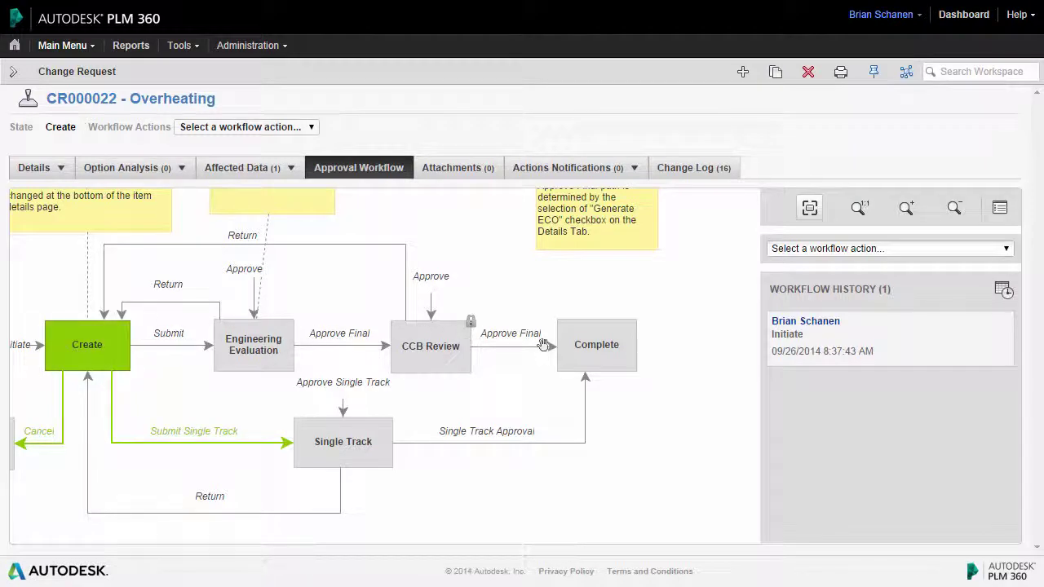
click(188, 412)
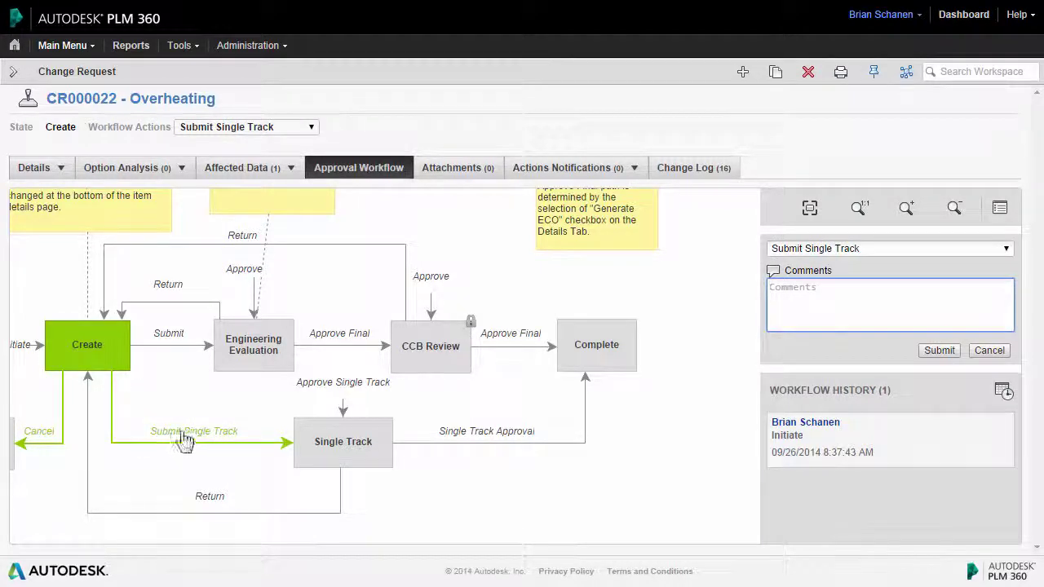
click(939, 352)
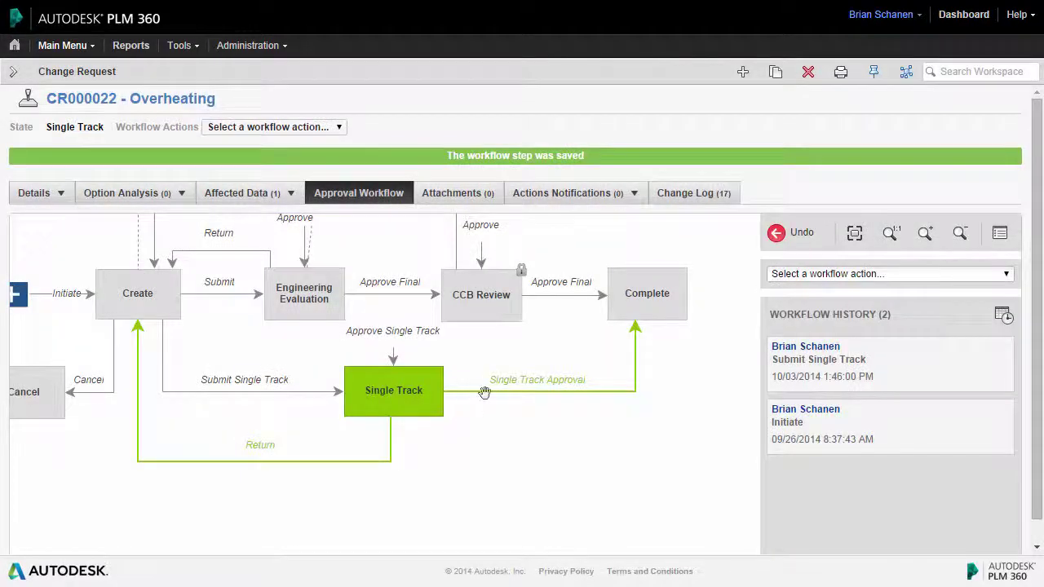
click(550, 389)
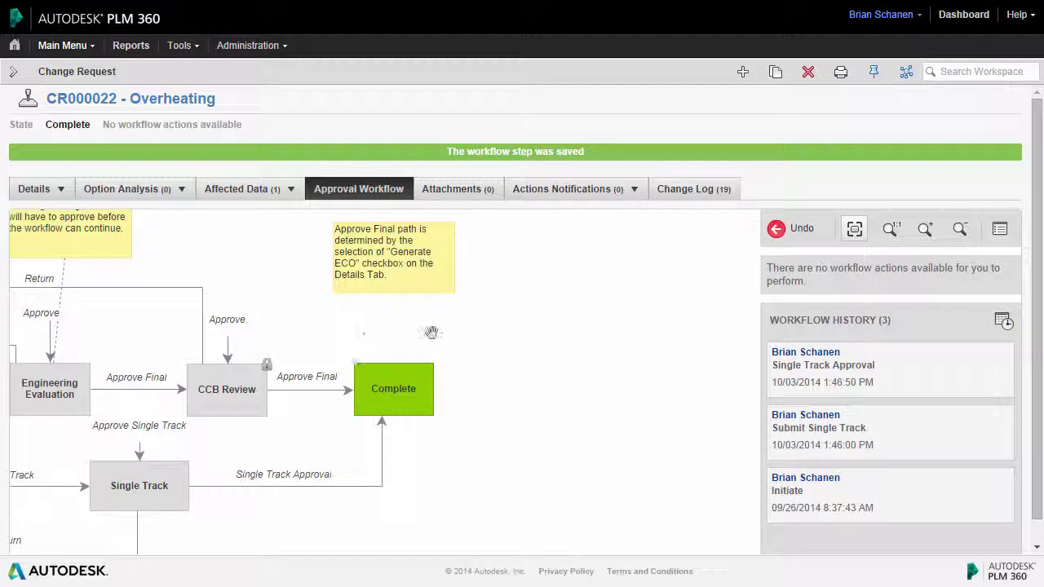
Check the change request's approvers and related change order, and review the details of its related problem report, PR000004.
click(34, 188)
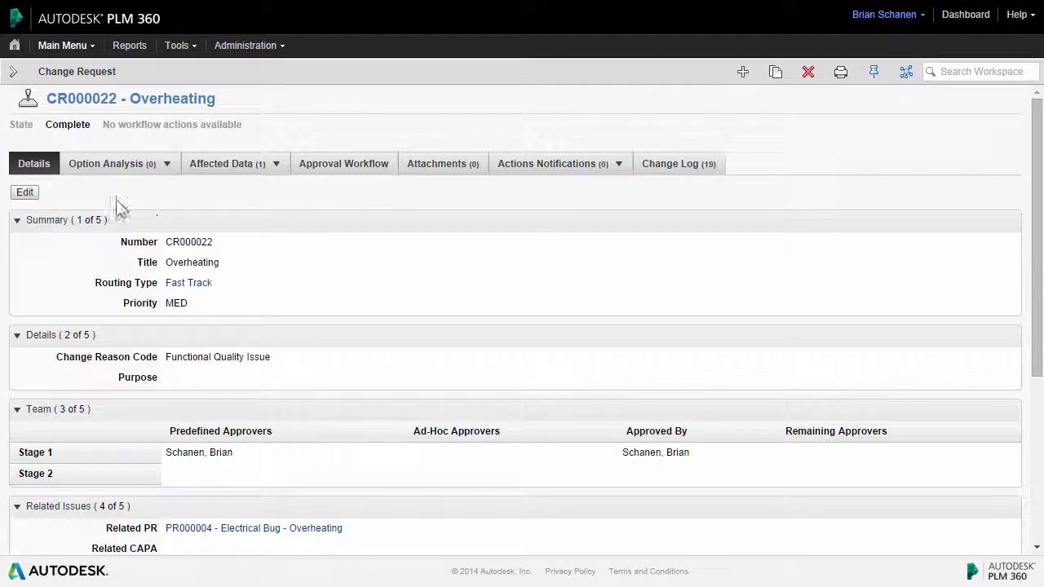
scroll(323, 221, down, 3)
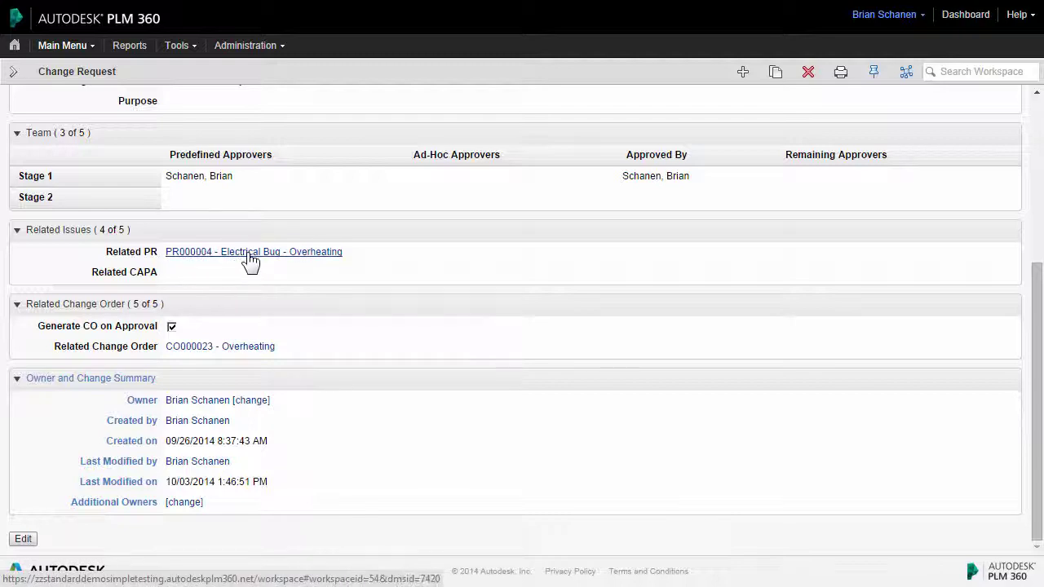
click(328, 255)
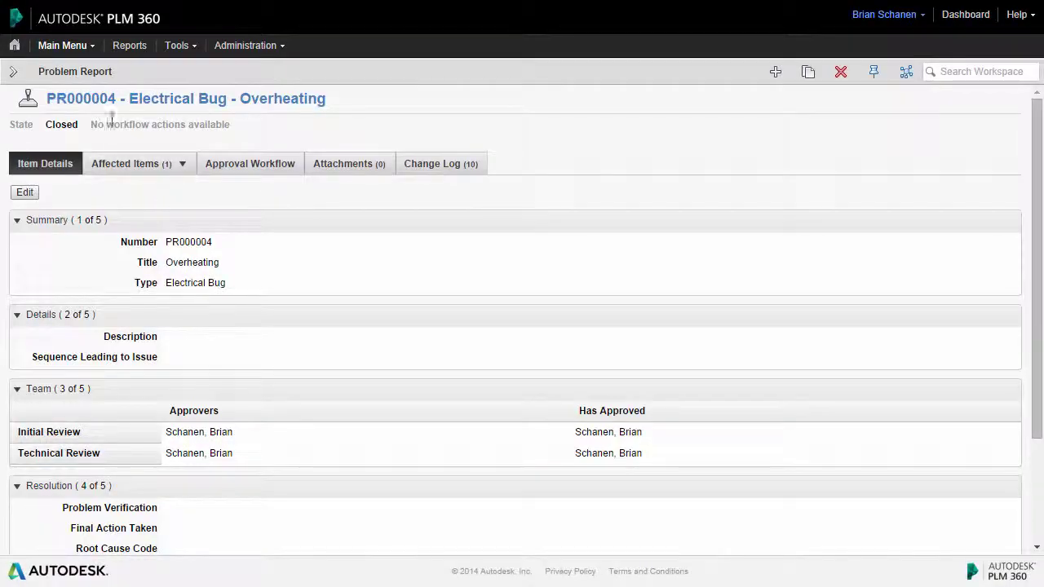
scroll(252, 228, down, 3)
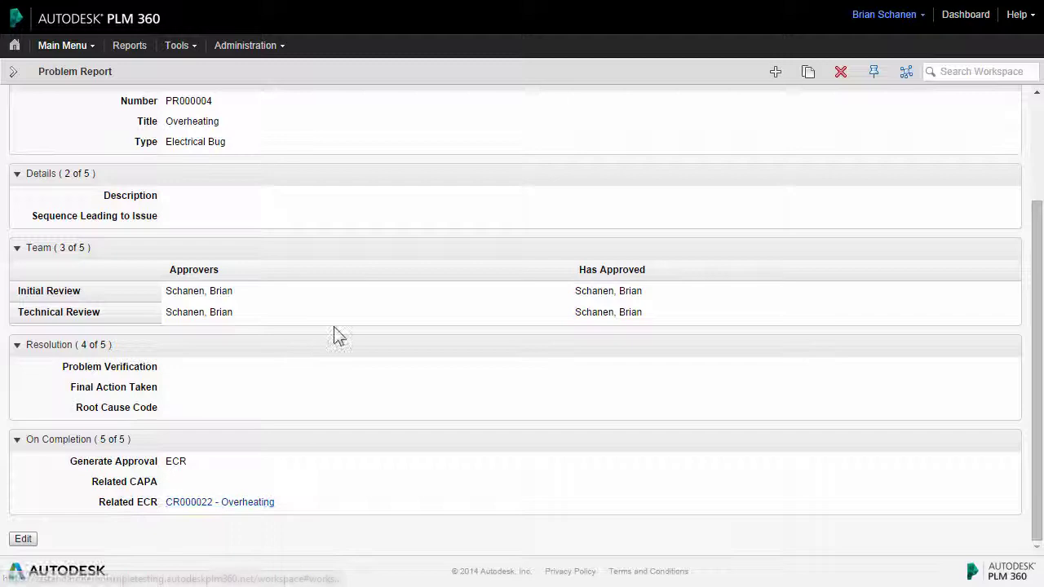
scroll(327, 327, up, 3)
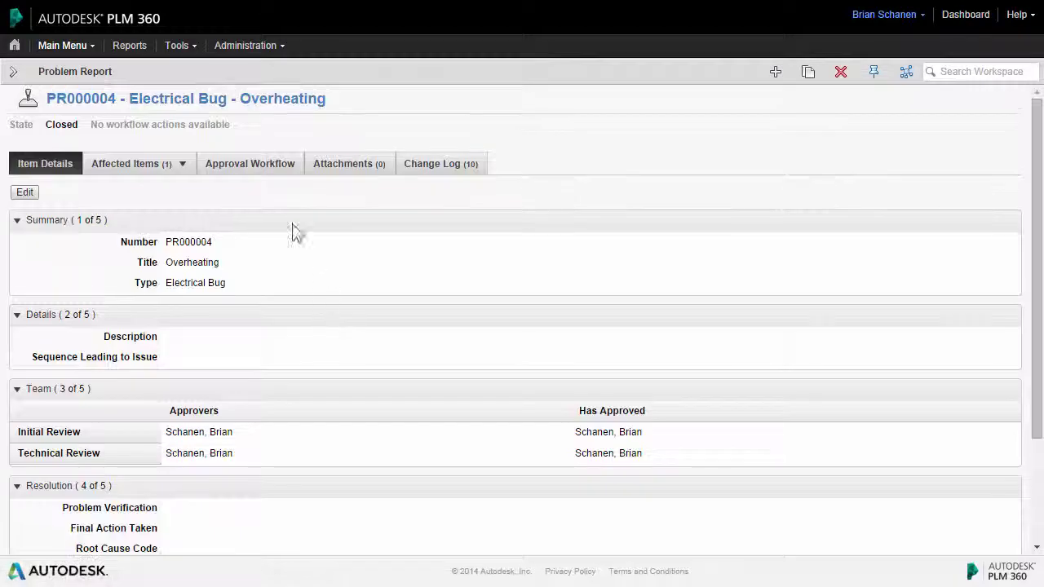
click(268, 174)
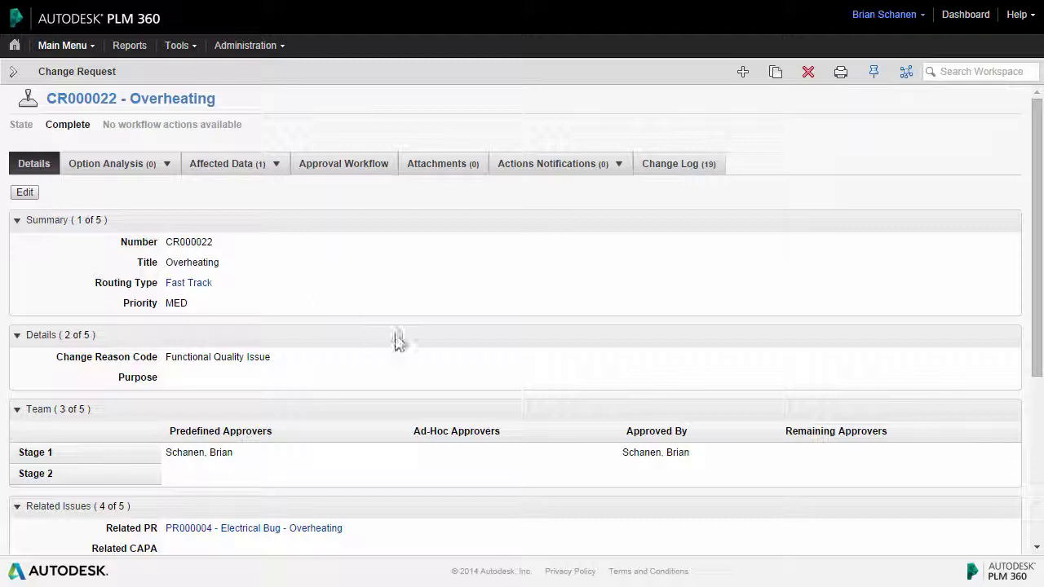
scroll(395, 341, down, 3)
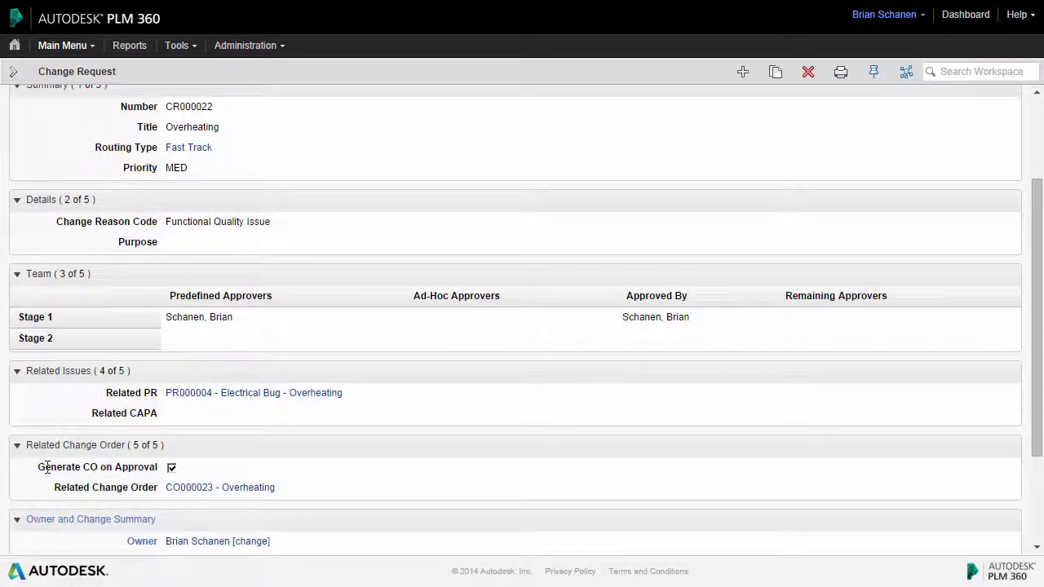